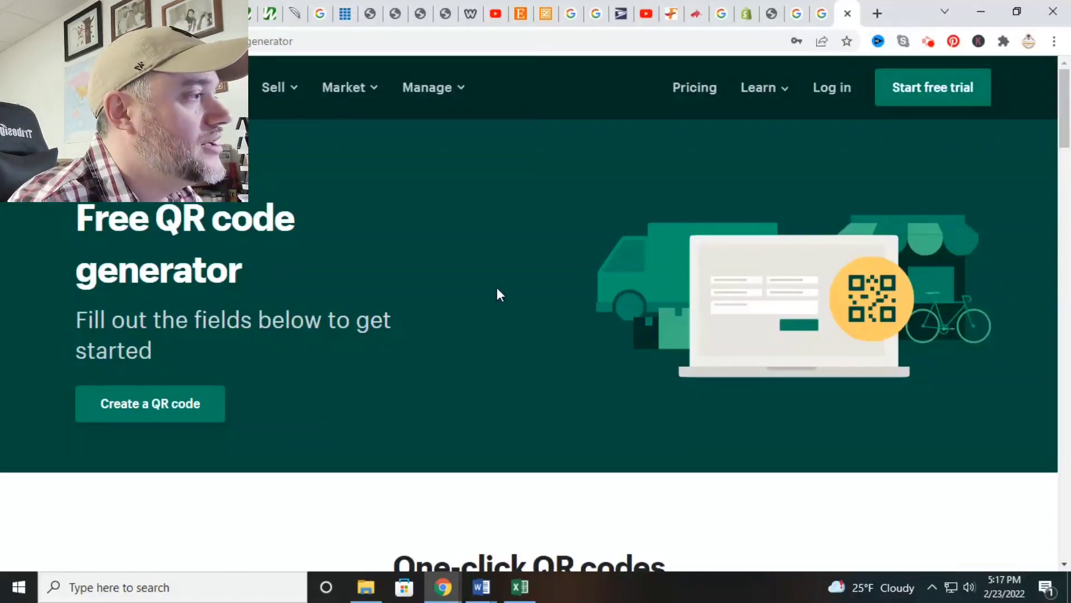
Examine the free QR code generator page, from its introduction down to the email, data type and content form.
drag(77, 220, 244, 270)
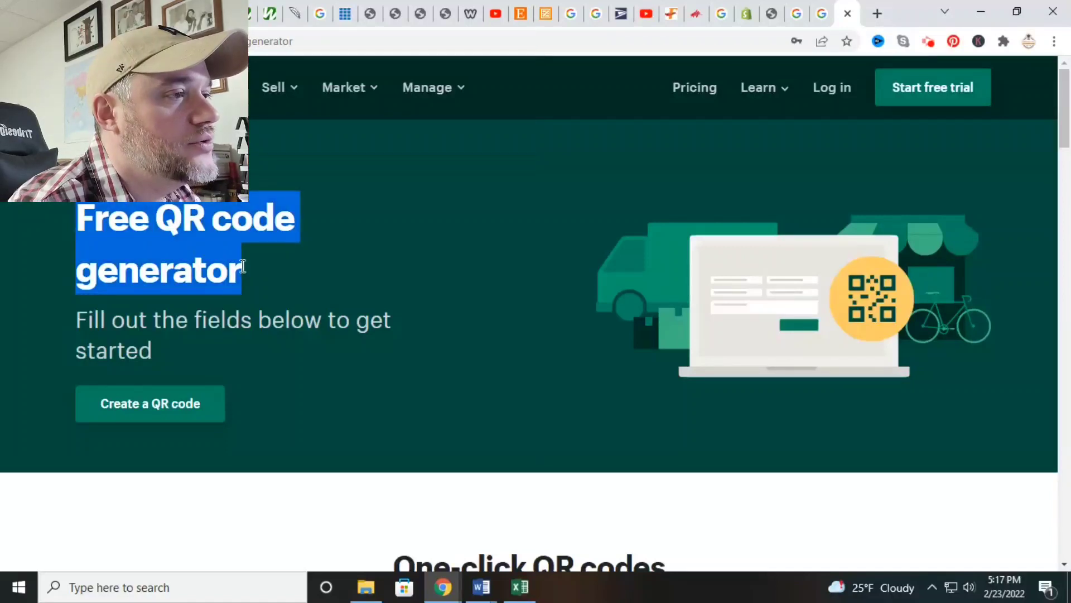
click(362, 324)
scroll(362, 324, down, 3)
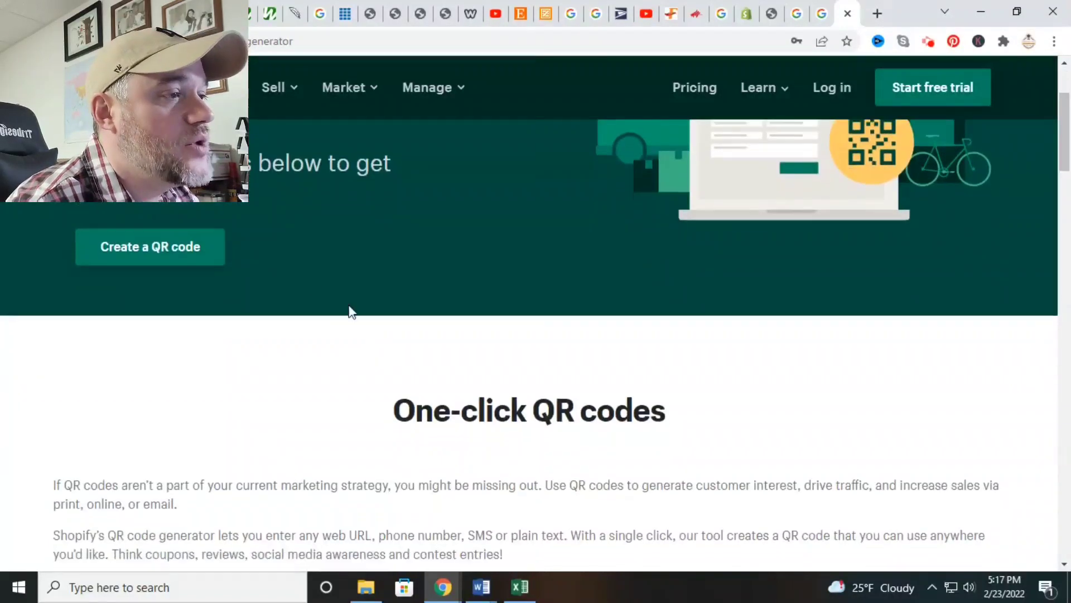
drag(78, 163, 353, 170)
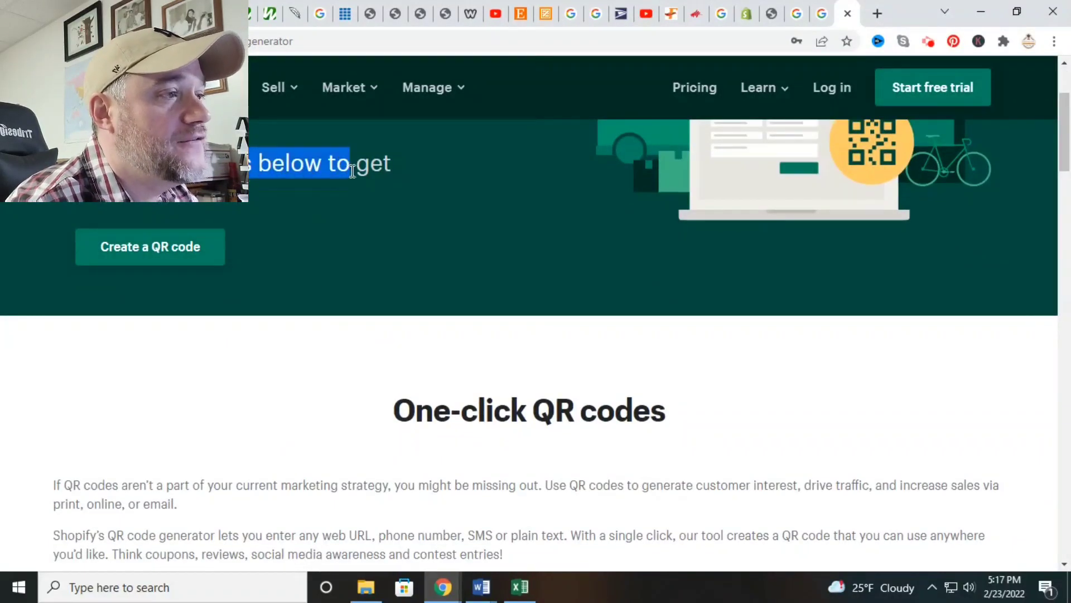
click(421, 243)
scroll(491, 358, down, 7)
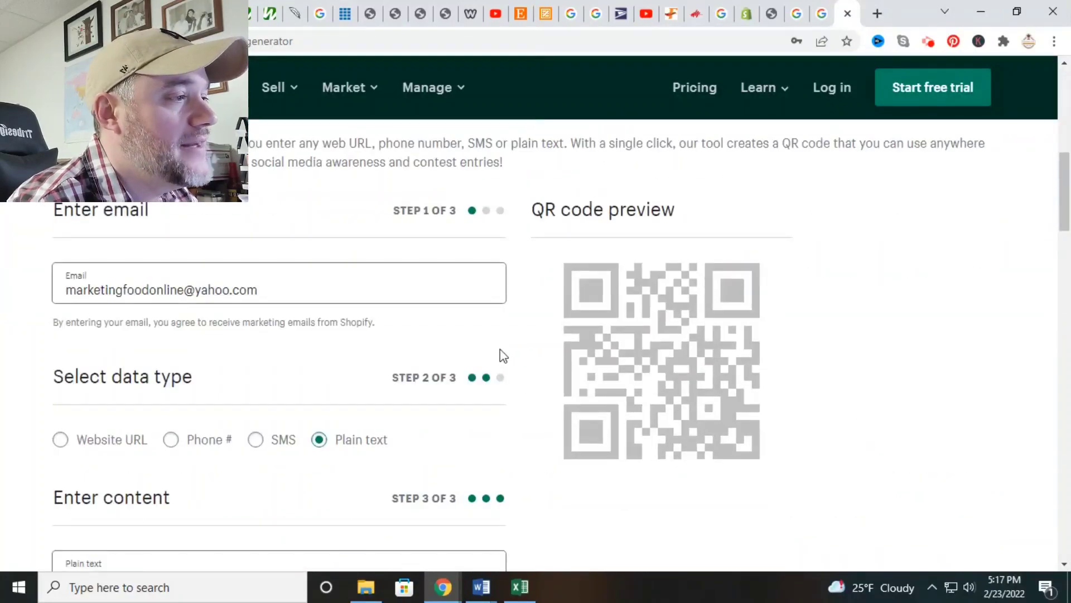
scroll(500, 354, up, 1)
scroll(471, 335, down, 2)
scroll(485, 331, up, 4)
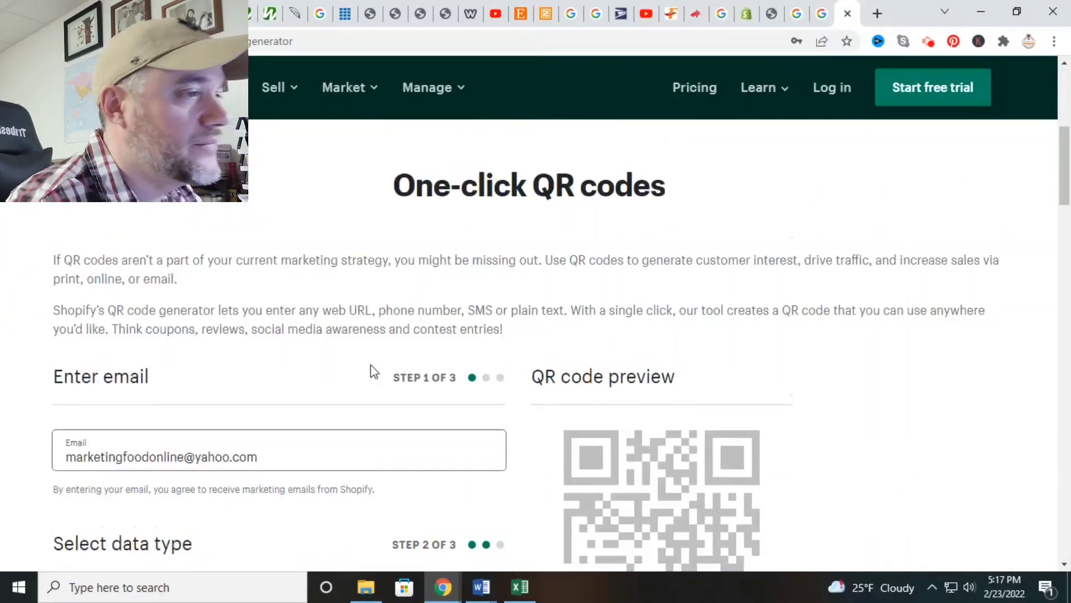
scroll(379, 354, down, 3)
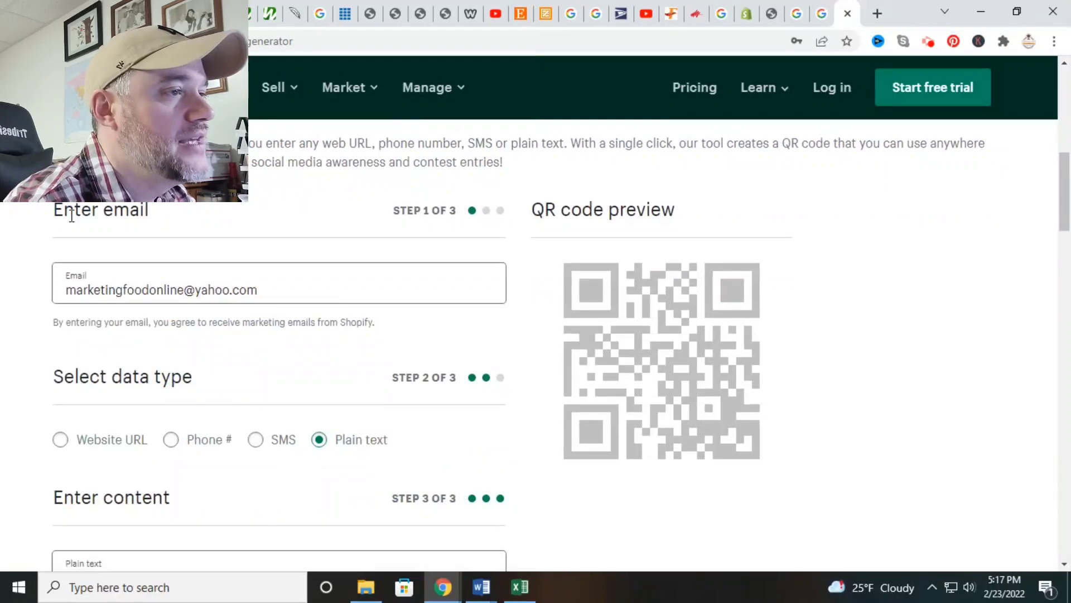
triple_click(221, 289)
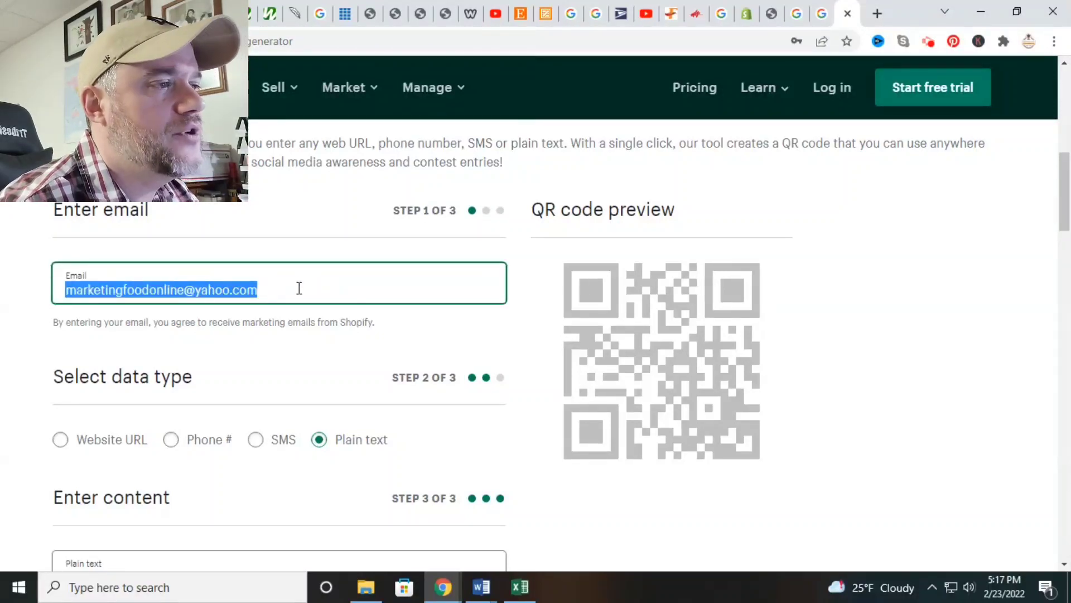
click(262, 295)
scroll(258, 281, down, 1)
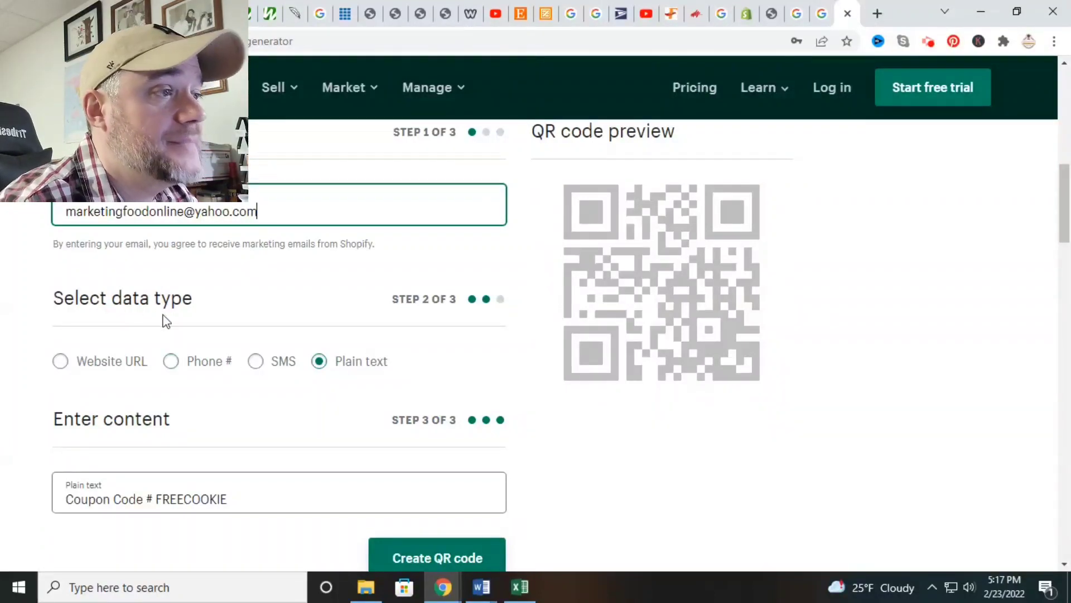
Compare the content fields for the Website URL, Phone #, SMS and Plain text data types, and choose Website URL.
click(60, 362)
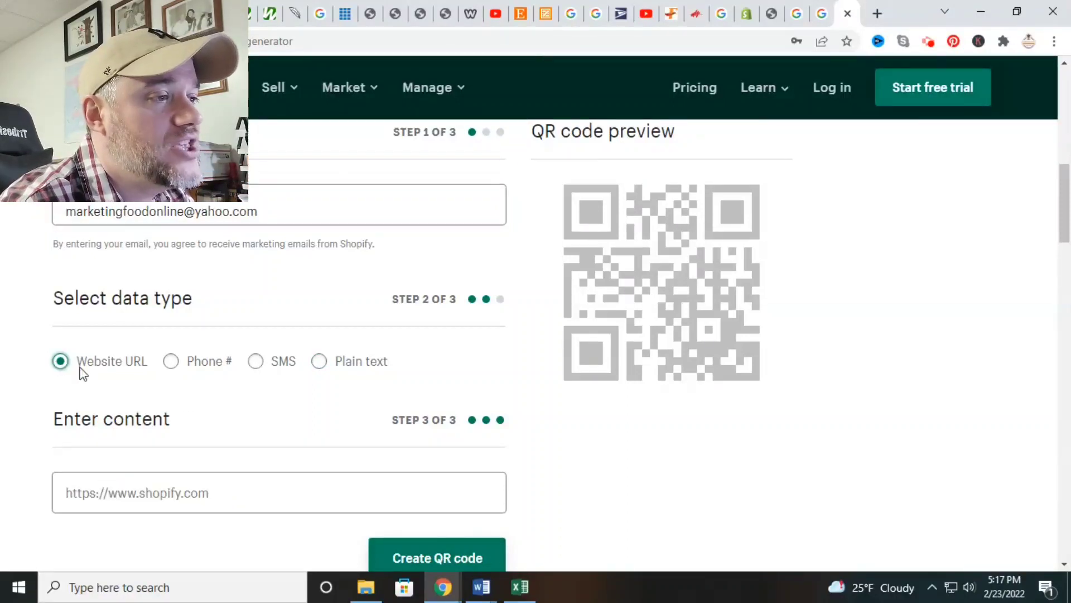
click(320, 362)
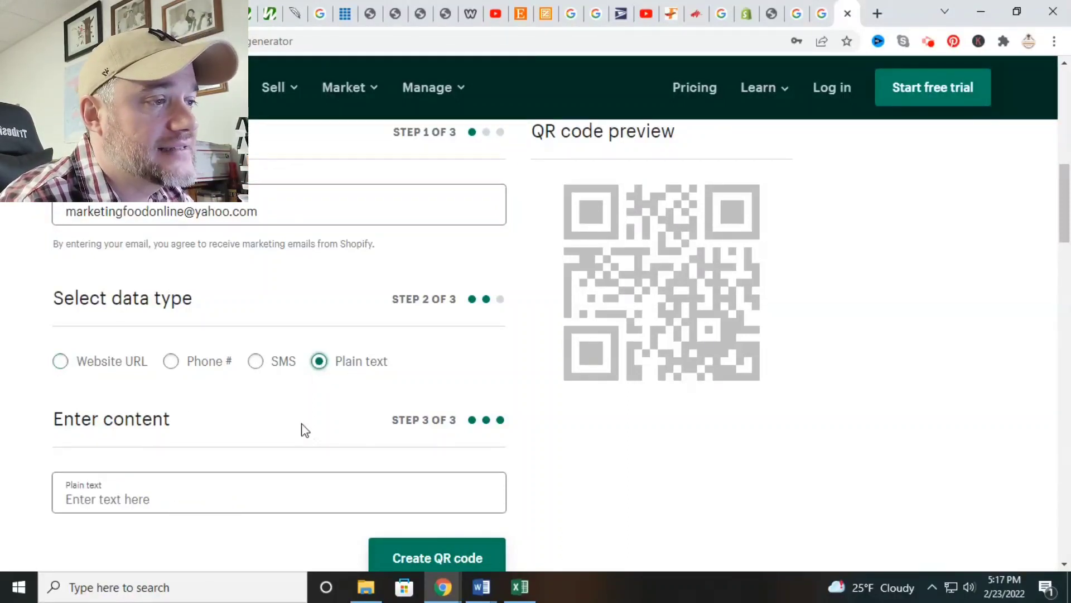
click(173, 364)
click(256, 365)
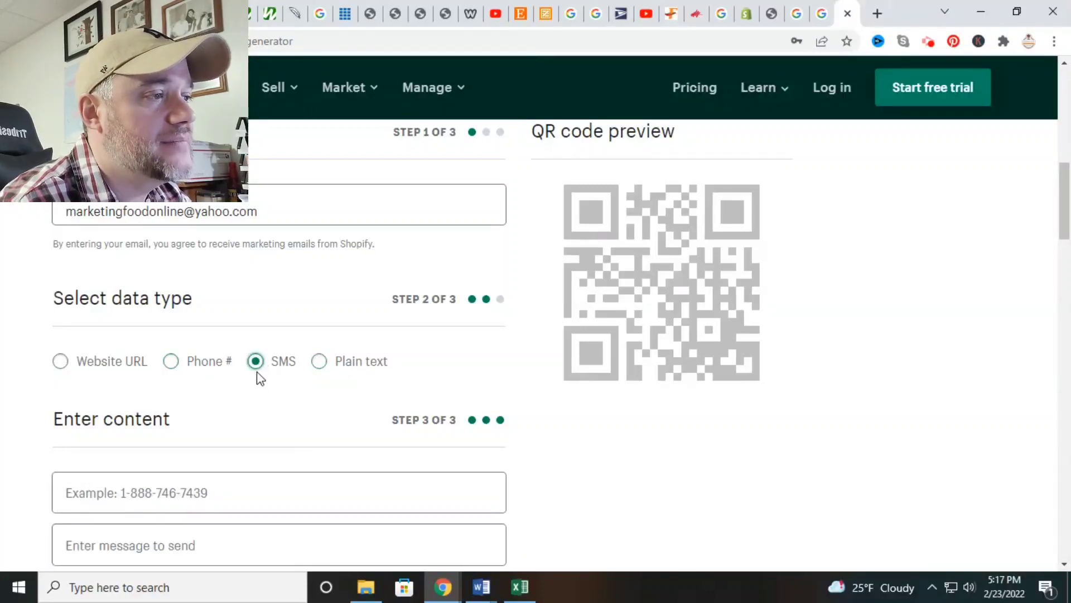
click(179, 366)
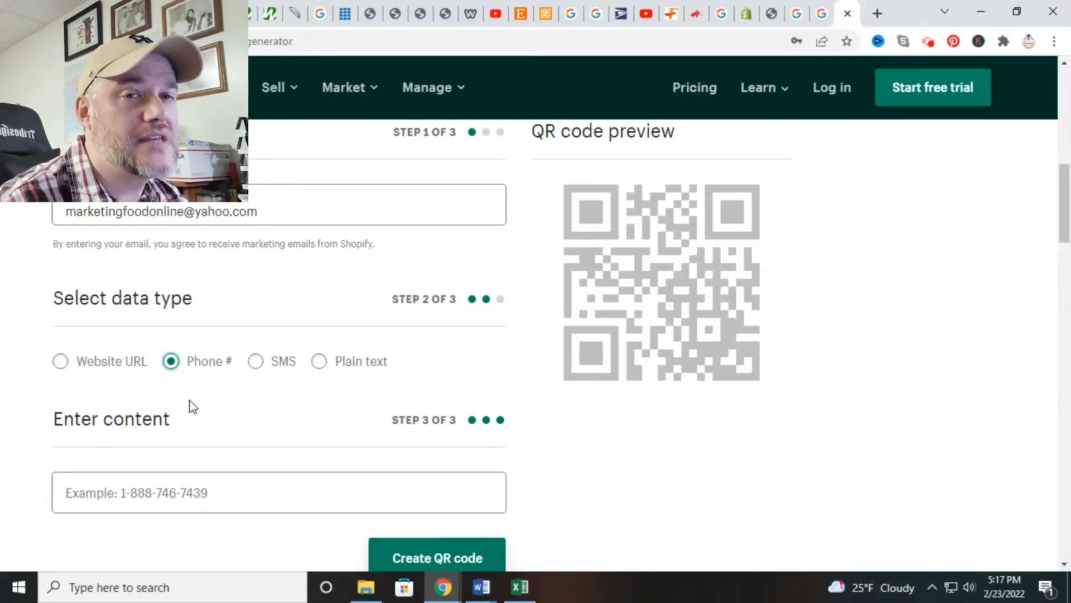
click(61, 364)
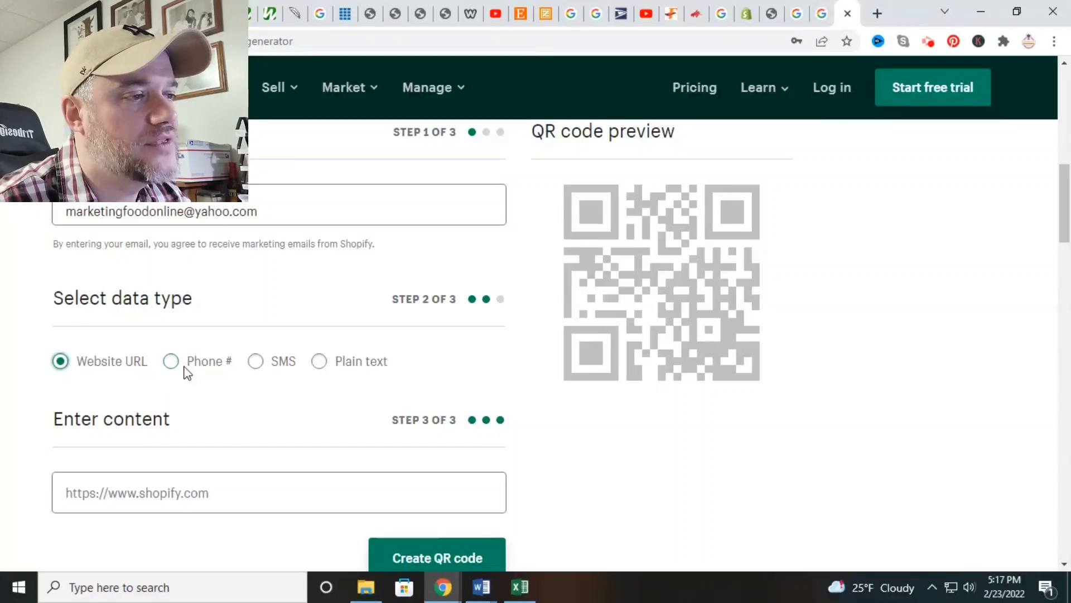
click(320, 362)
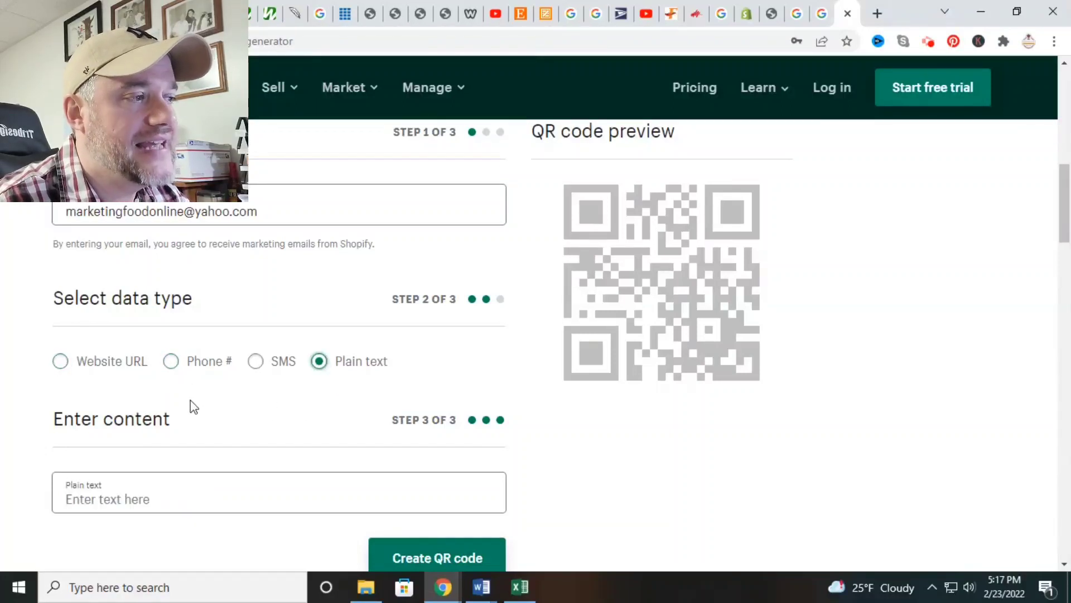
click(61, 365)
scroll(282, 407, down, 1)
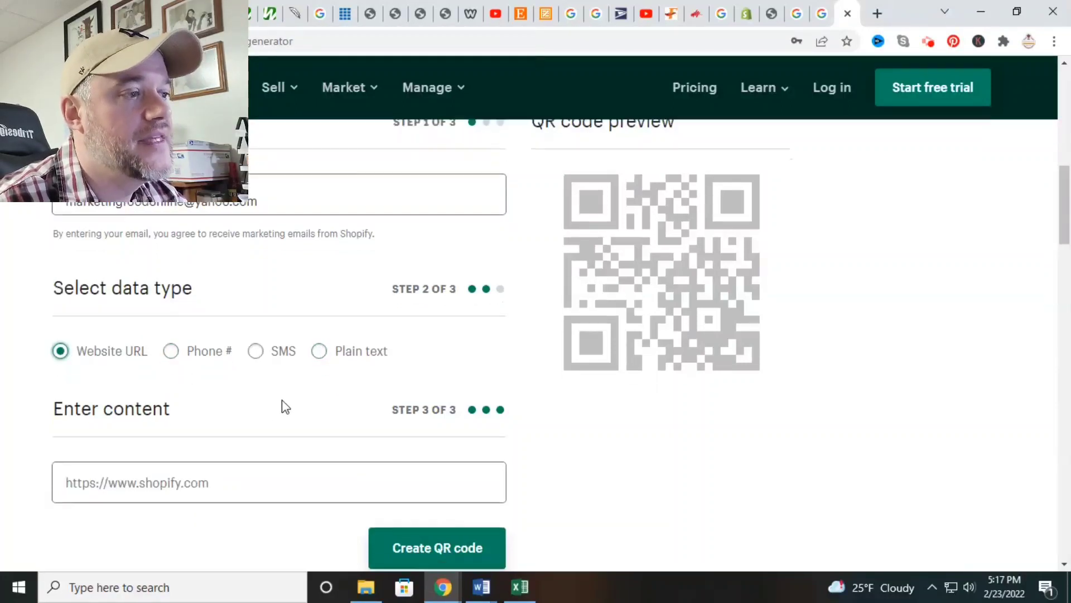
Look through the store's already open online courses collection page, from its heading down through the listed courses.
click(771, 17)
scroll(989, 234, up, 5)
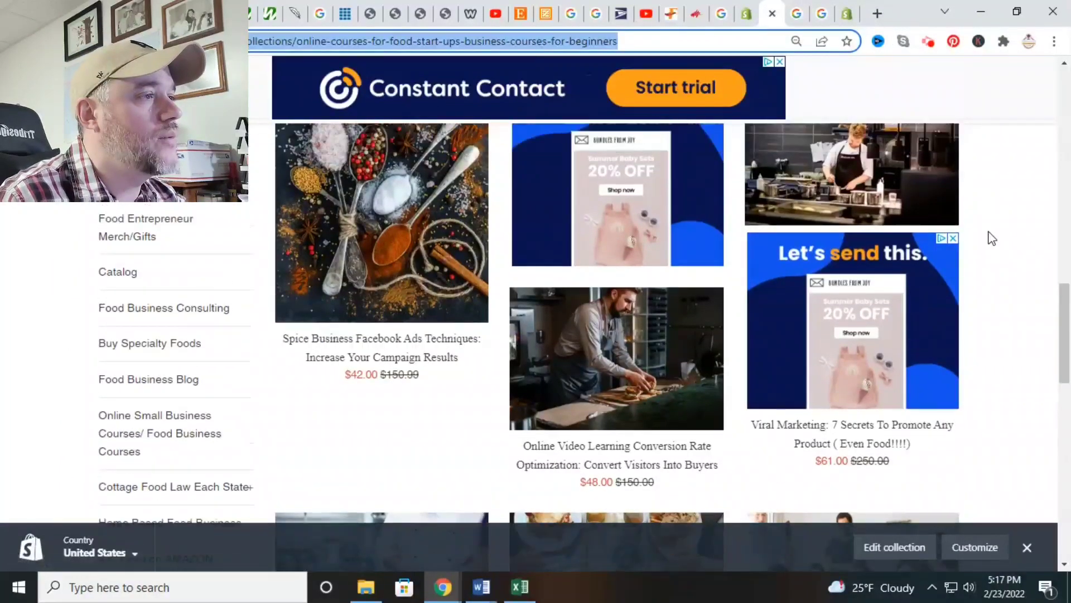
scroll(989, 234, up, 5)
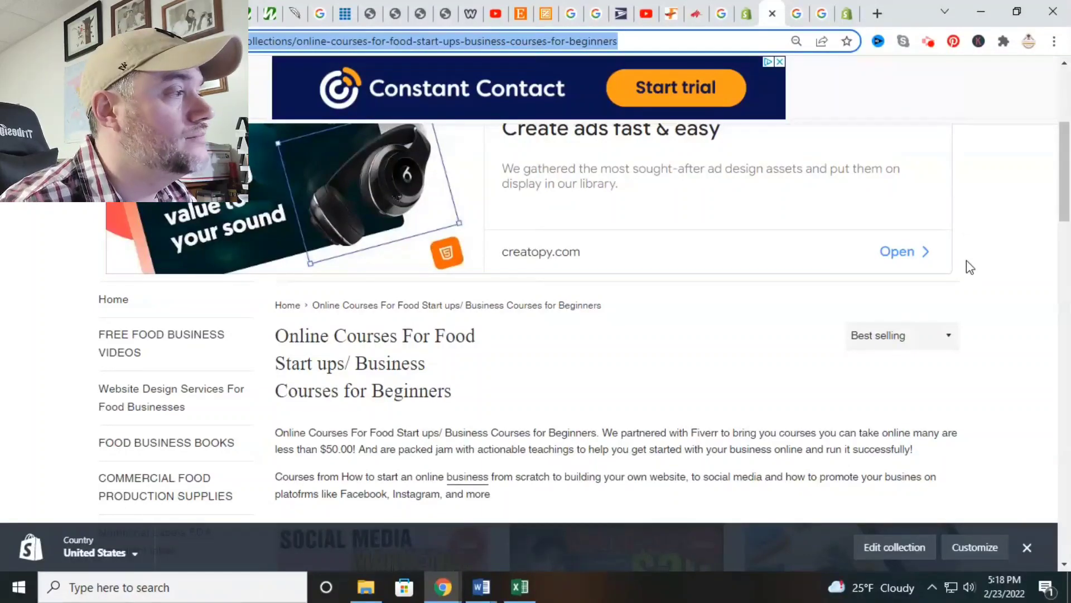
scroll(965, 261, down, 3)
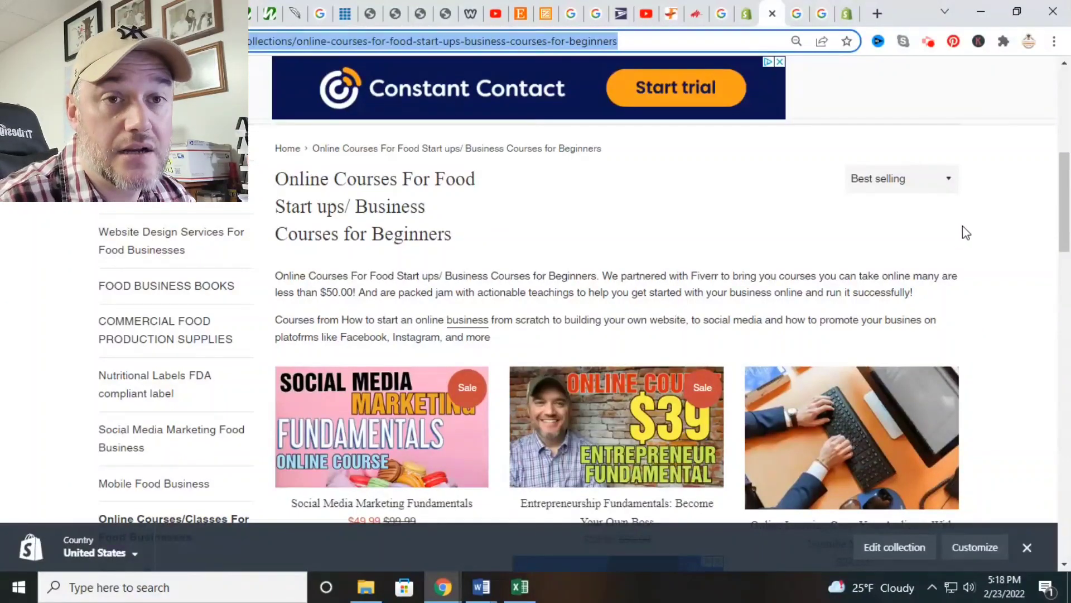
scroll(930, 319, down, 5)
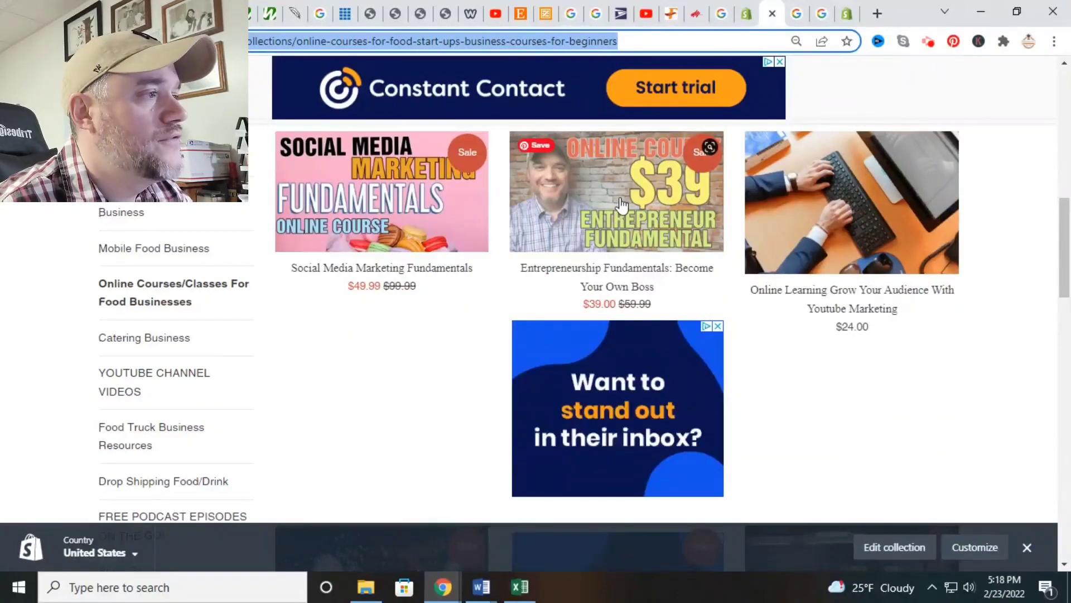
scroll(961, 231, down, 2)
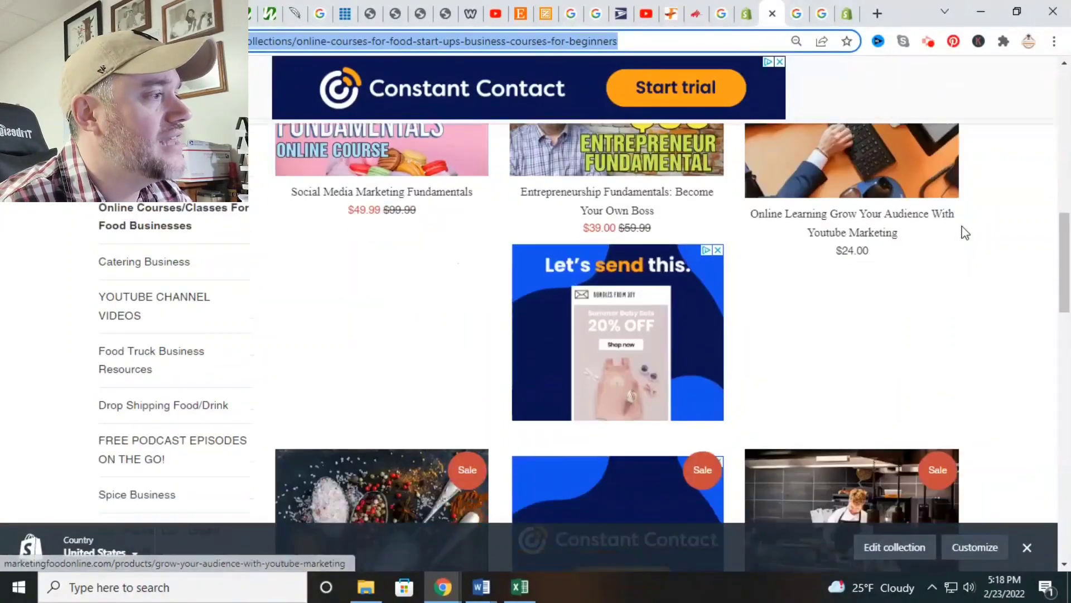
scroll(855, 255, down, 4)
scroll(856, 254, down, 20)
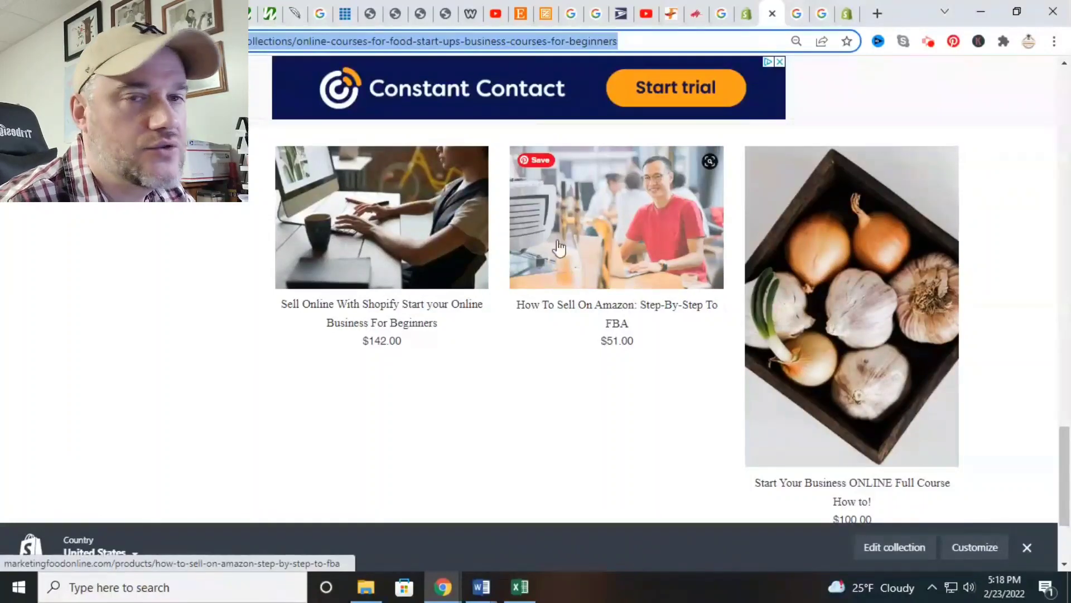
Copy the online courses collection page's URL and paste it as the QR code's website content.
right_click(336, 47)
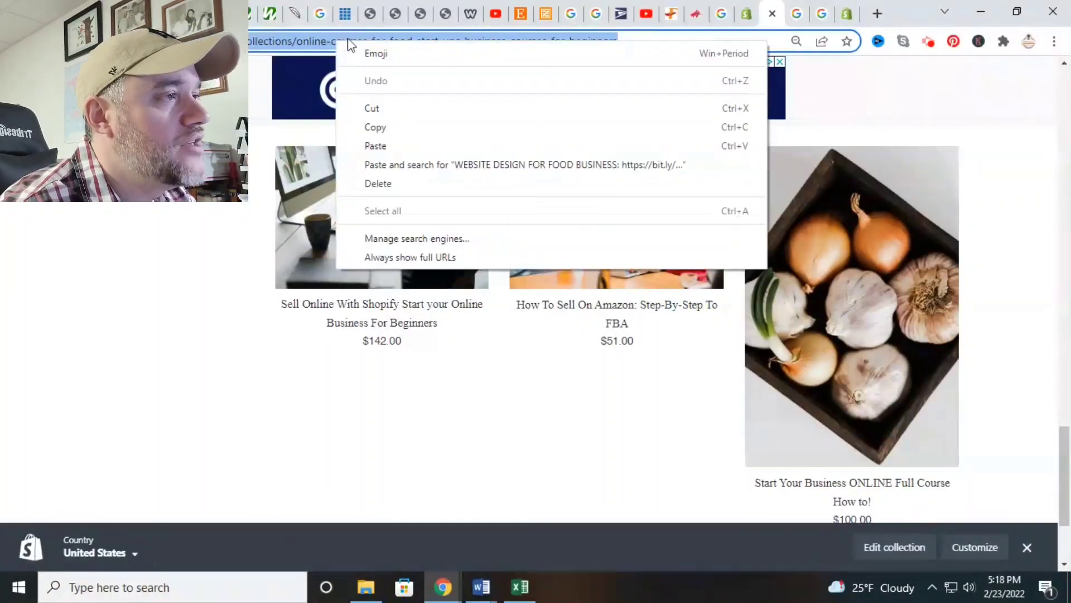
click(402, 128)
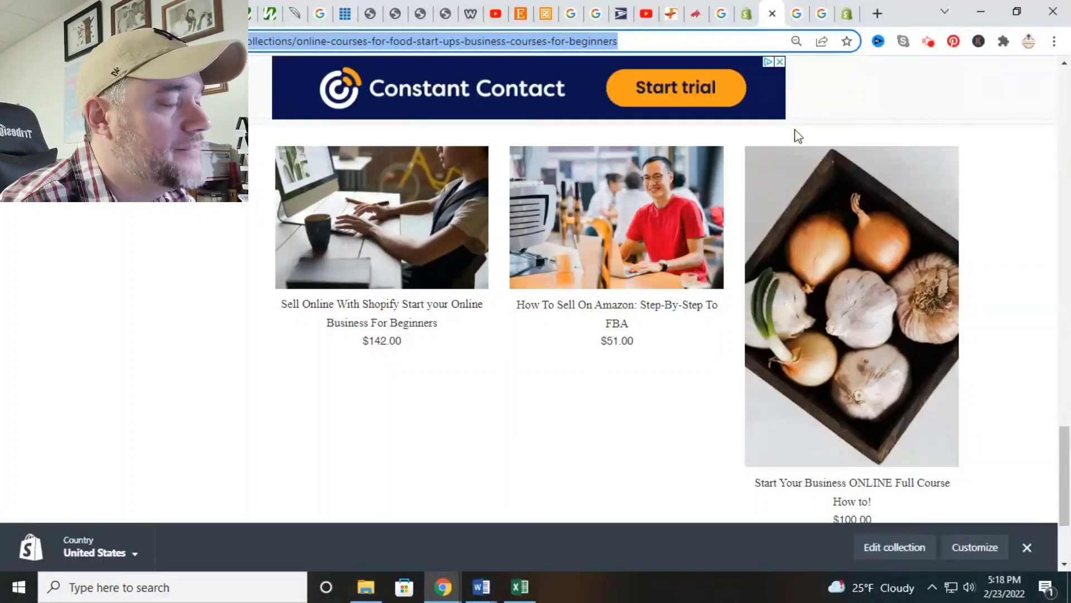
click(845, 15)
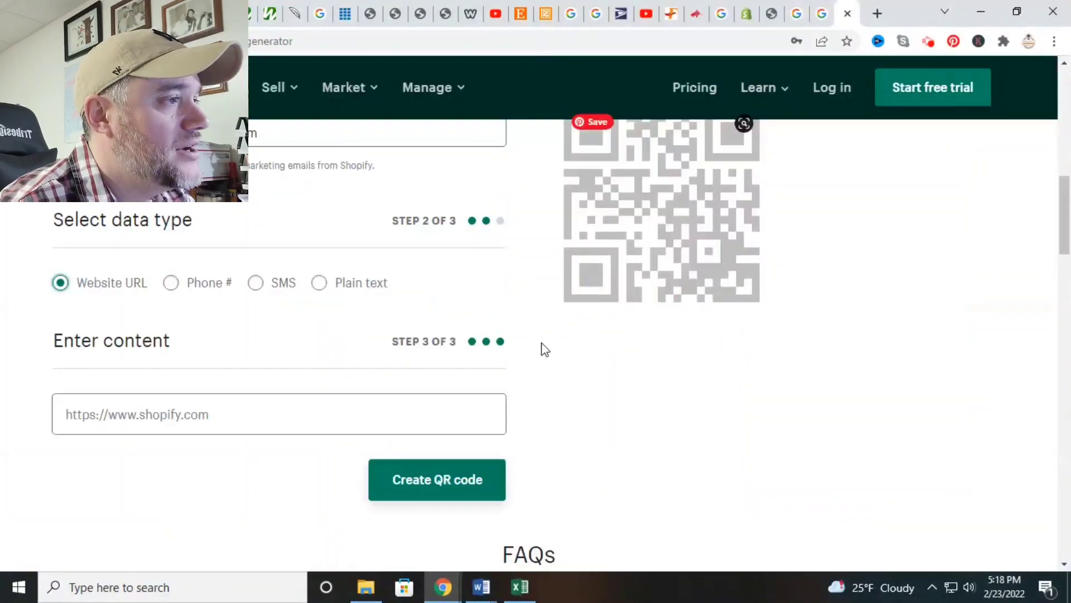
click(187, 410)
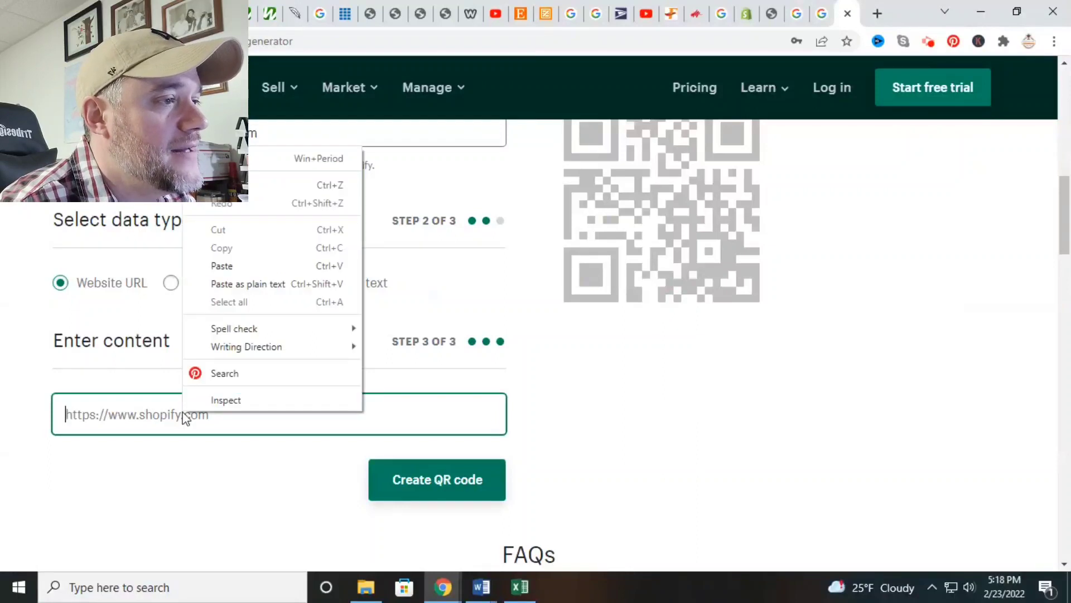
right_click(183, 414)
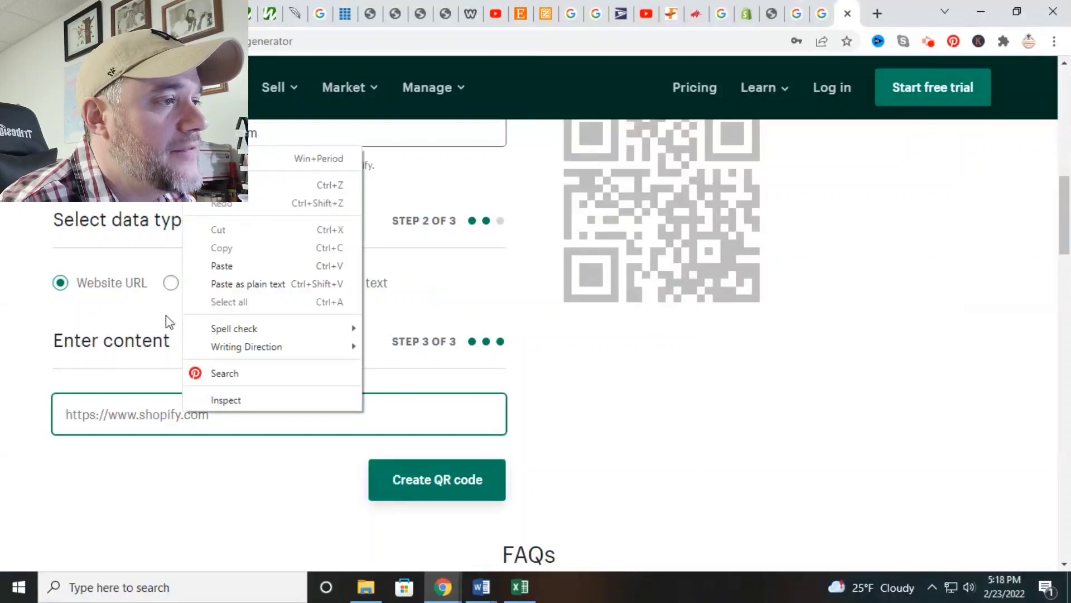
click(193, 266)
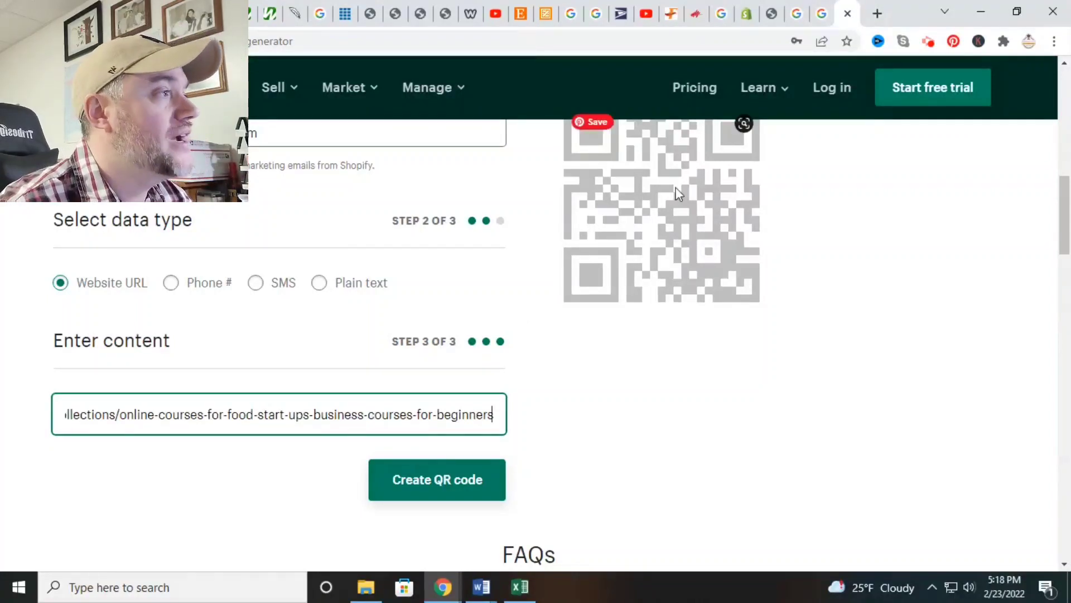
Recheck the courses on the collection page that the QR code will link to.
click(772, 16)
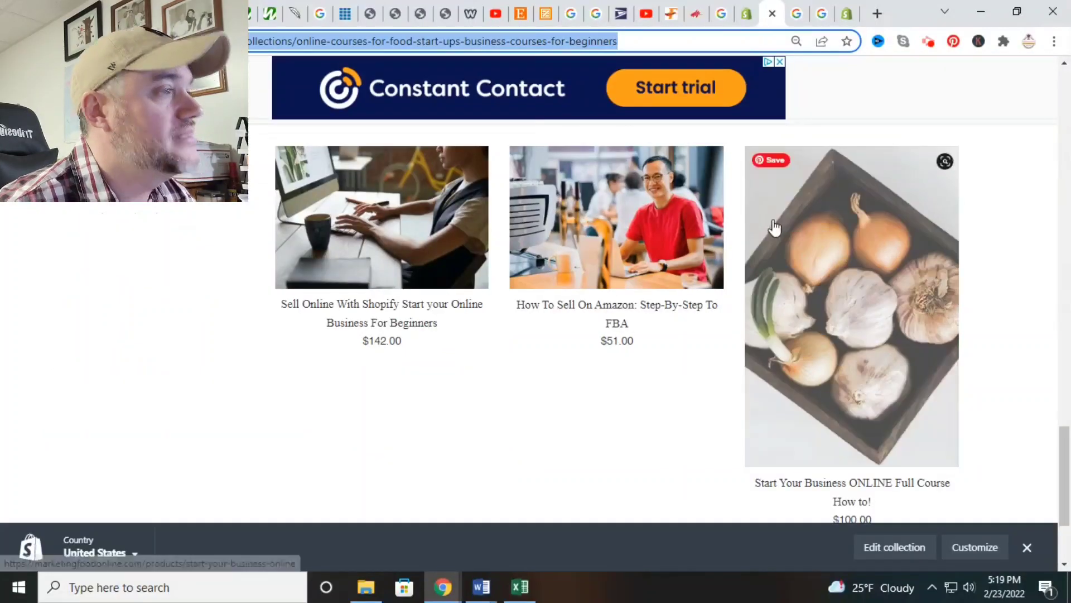
scroll(792, 228, up, 4)
scroll(799, 230, up, 4)
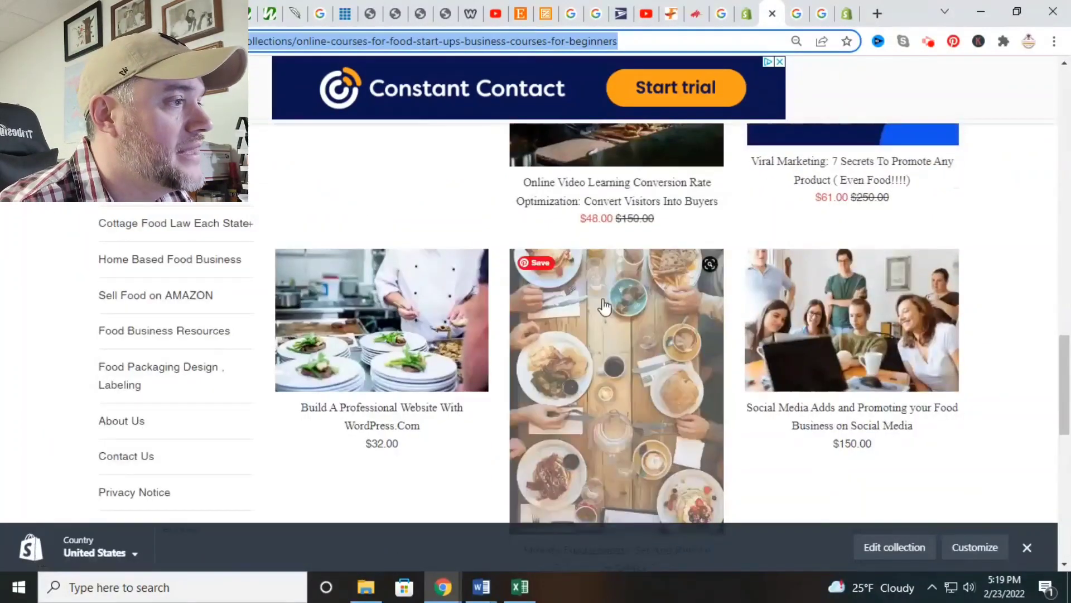
Generate the QR code for the pasted collection URL and dismiss the store sign-up form.
click(843, 14)
click(446, 487)
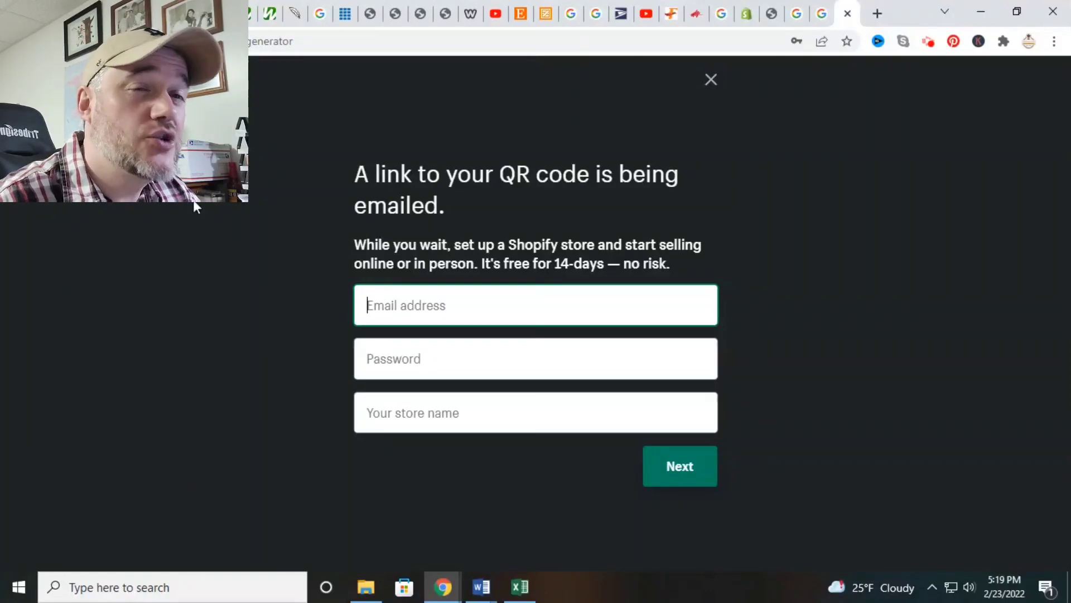
click(710, 80)
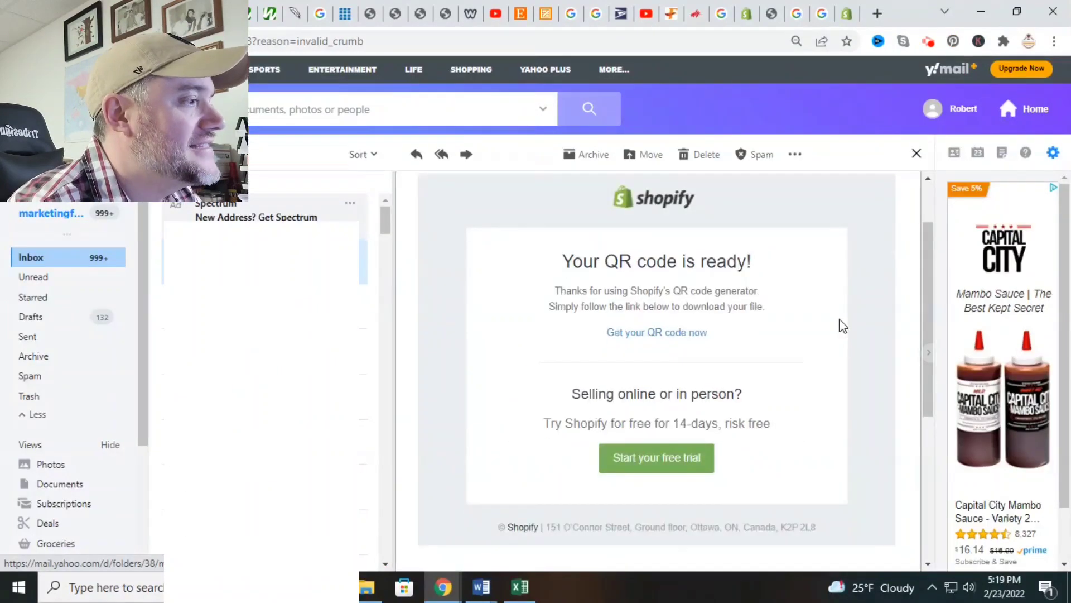
Review Shopify's QR code email and open a preview of its qr_code.png attachment.
scroll(841, 322, down, 4)
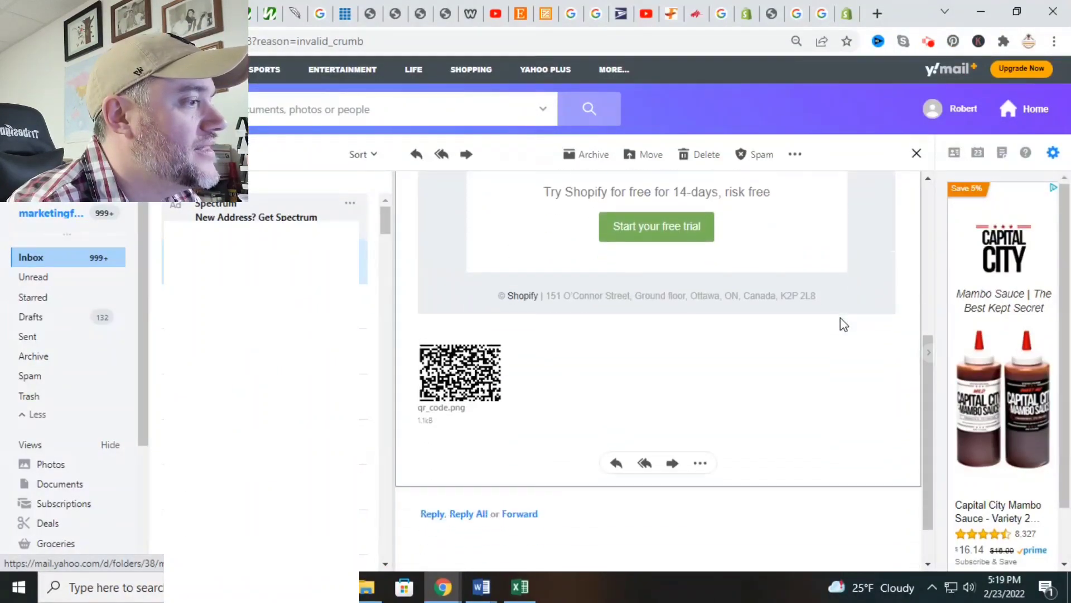
scroll(828, 327, up, 4)
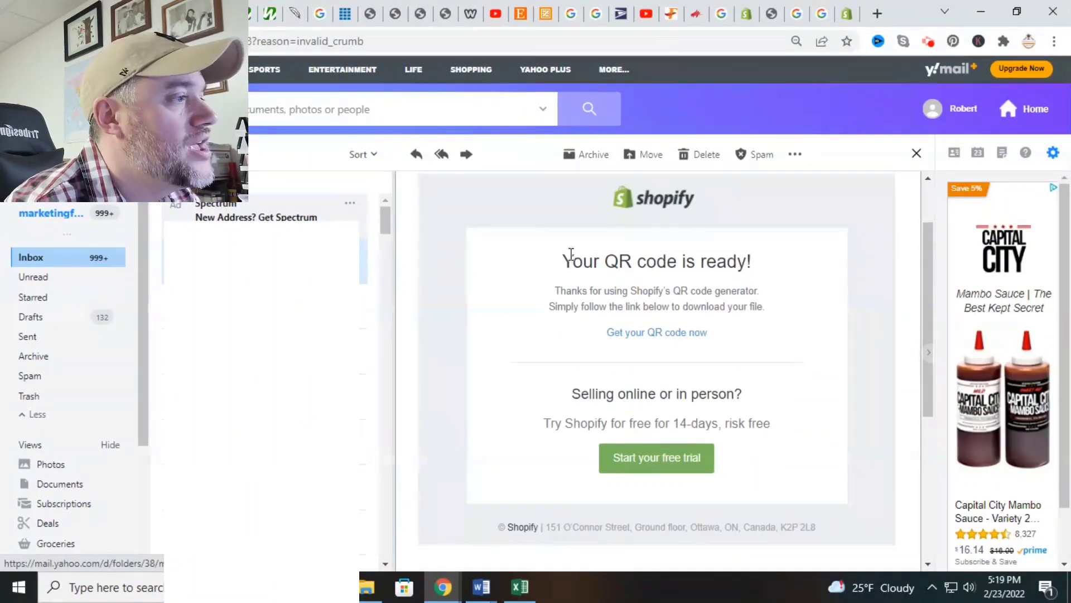
drag(573, 260, 751, 259)
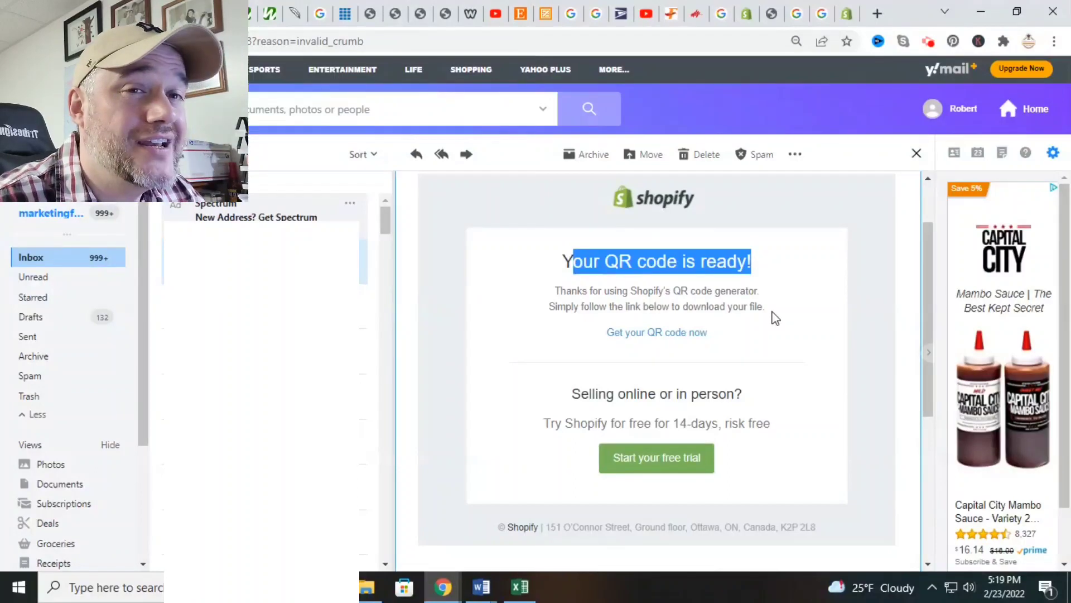
scroll(757, 339, down, 2)
scroll(754, 339, down, 2)
mouse_move(481, 384)
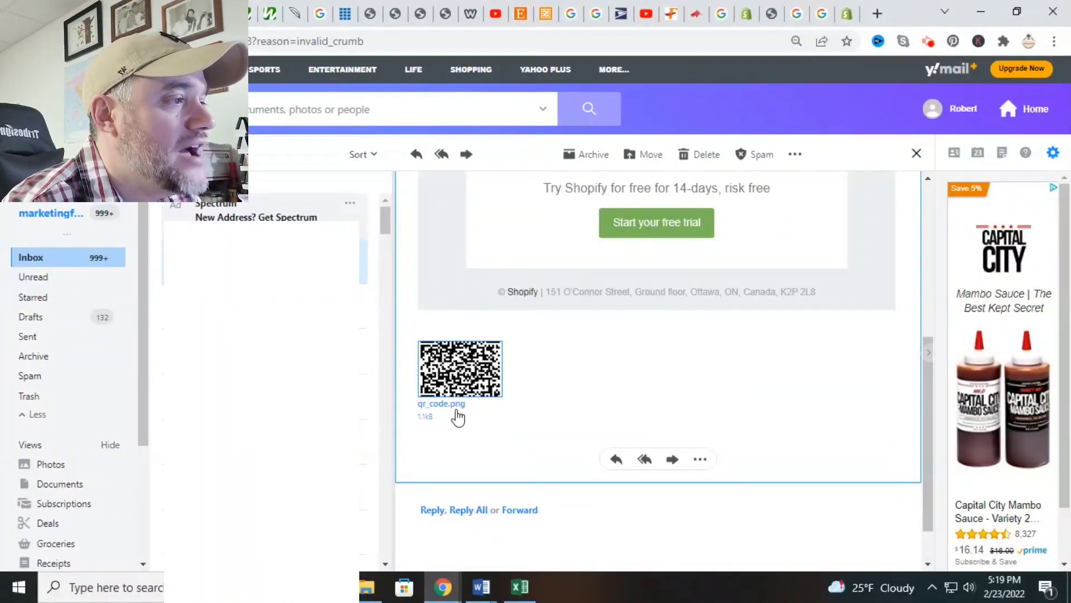
click(461, 387)
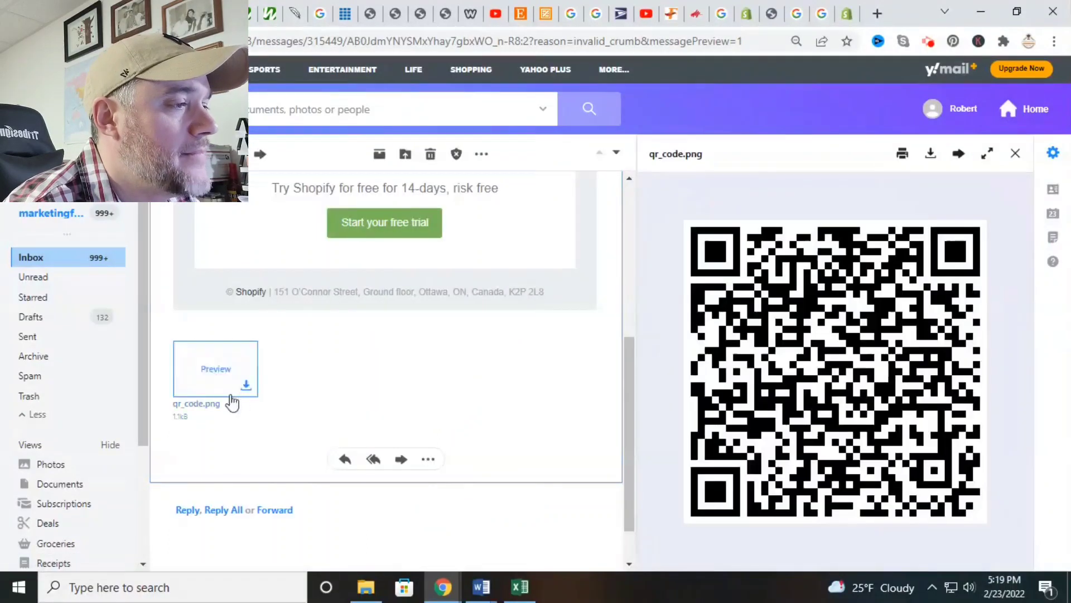